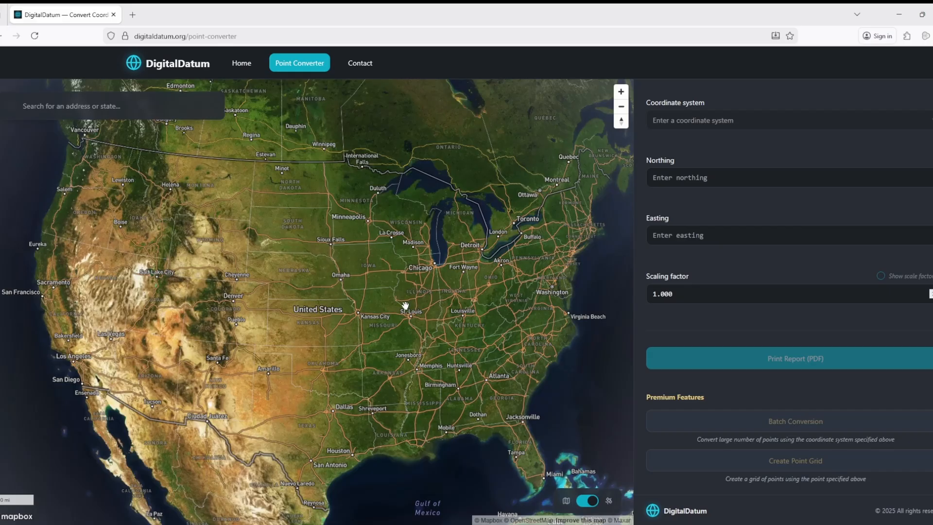
Step: Search the map for 'arlington texas' to locate Arlington, Texas
{"action": "left_click", "coordinate": [127, 100]}
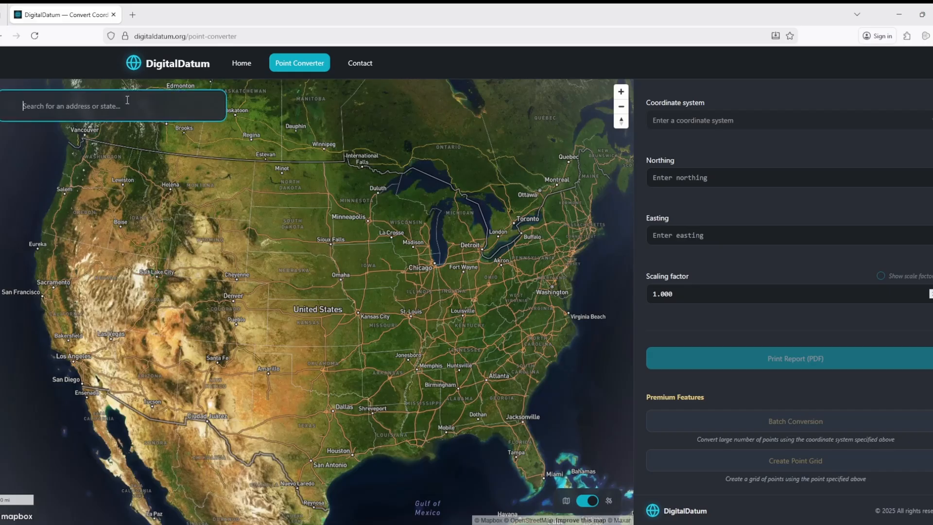
{"action": "type", "text": "arlington texas"}
{"action": "key", "text": "Return"}
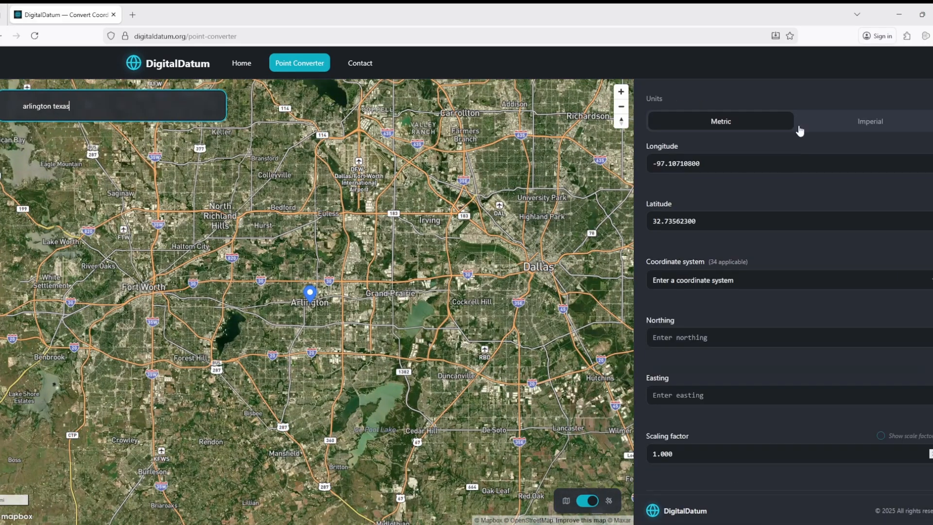
Step: Switch units to Imperial and check the five applicable coordinate systems
{"action": "left_click", "coordinate": [735, 282]}
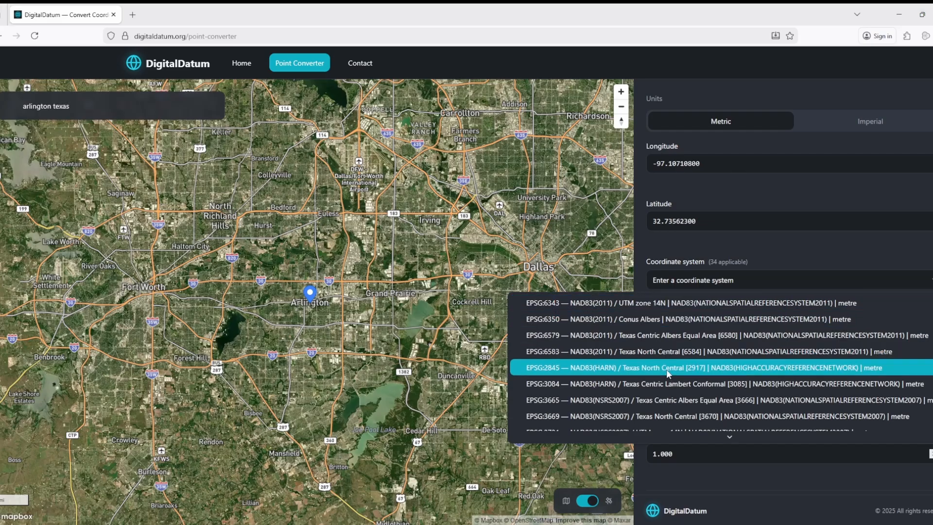
{"action": "scroll", "coordinate": [667, 369], "scroll_direction": "down", "scroll_amount": 5}
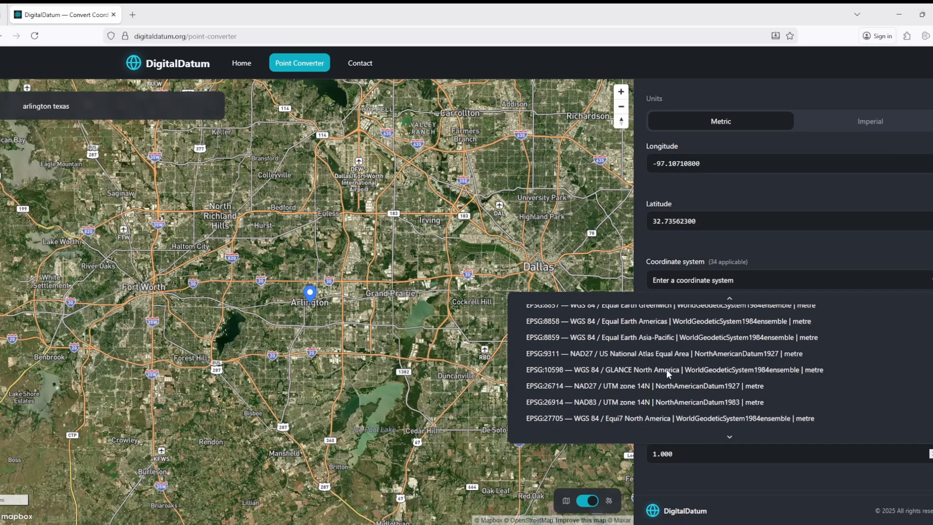
{"action": "left_click", "coordinate": [741, 125]}
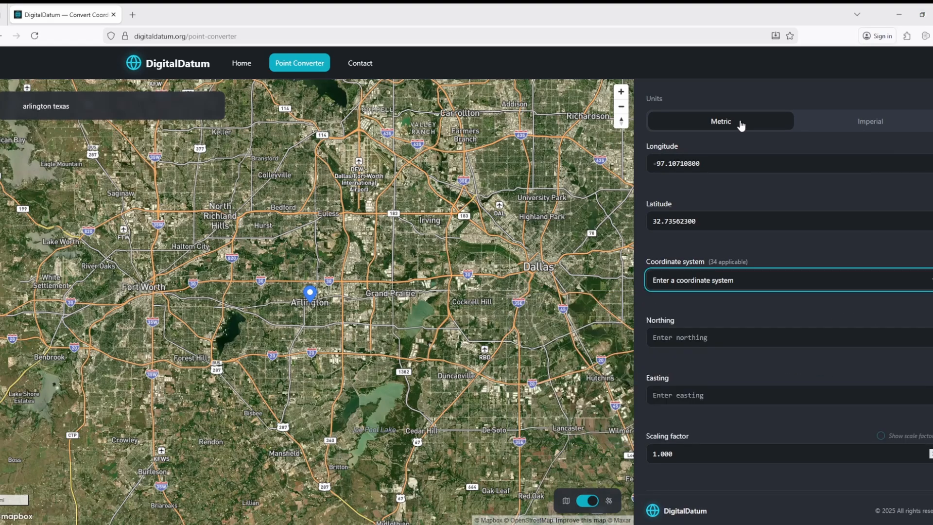
{"action": "left_click", "coordinate": [857, 116]}
{"action": "left_click", "coordinate": [754, 287]}
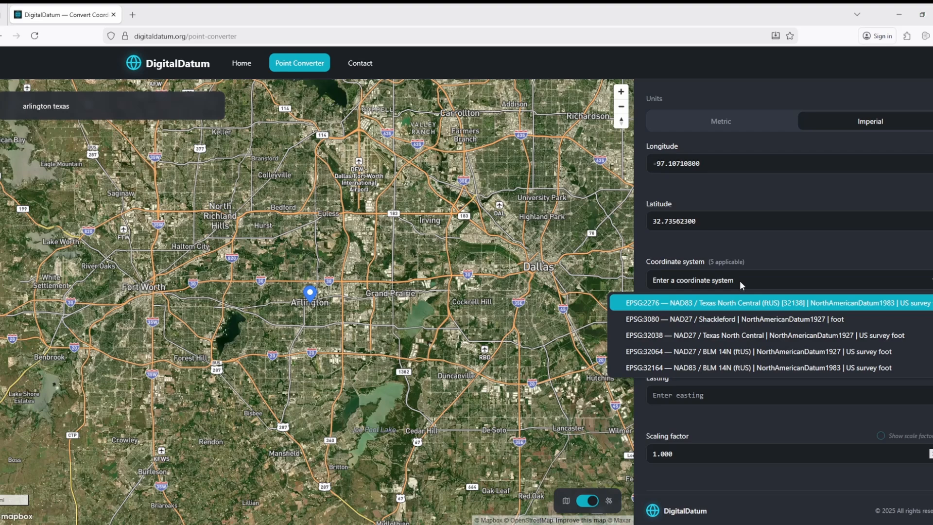
{"action": "key", "text": "Escape"}
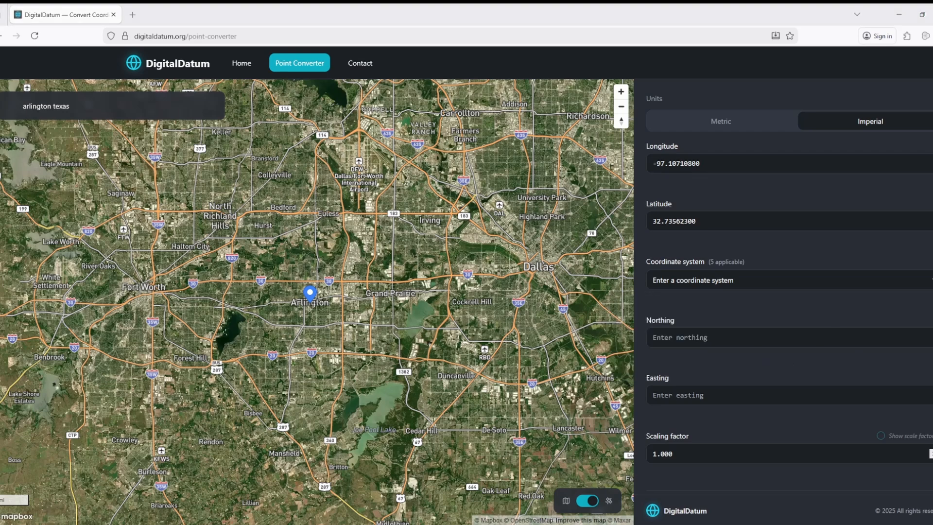
Step: Replace the previous search with the E Rendon Crowley Rd address and search it
{"action": "left_click", "coordinate": [92, 107]}
{"action": "left_click_drag", "start_coordinate": [92, 107], "coordinate": [11, 114]}
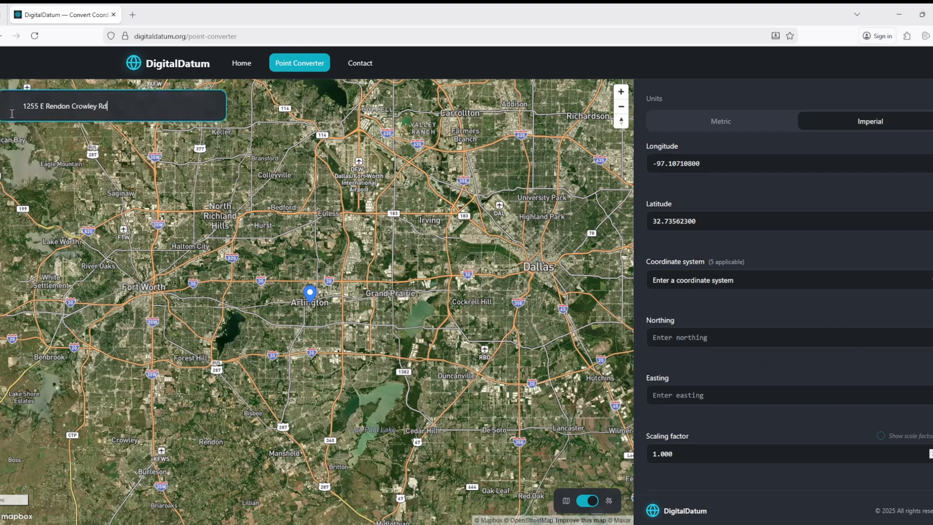
{"action": "key", "text": "Return"}
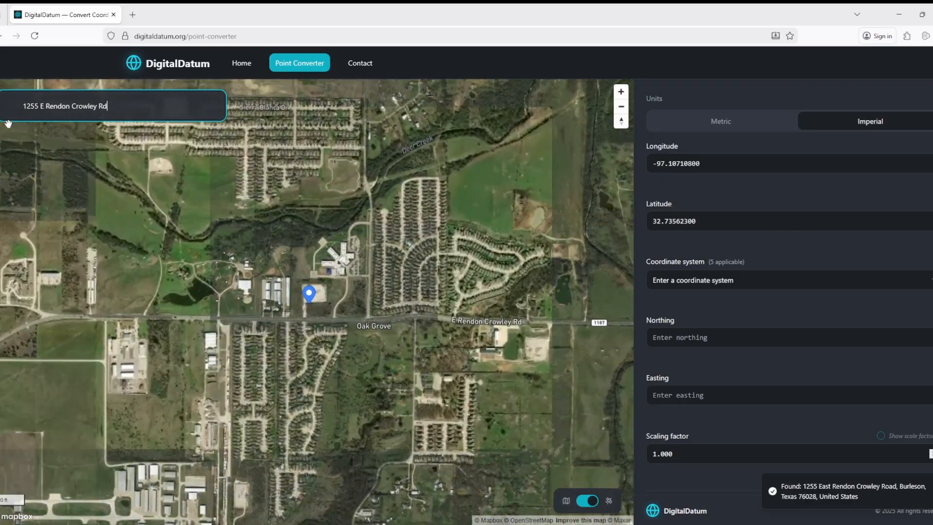
Step: Place a point in the cleared lot north of E Rendon Crowley Rd
{"action": "scroll", "coordinate": [360, 334], "scroll_direction": "up", "scroll_amount": 10}
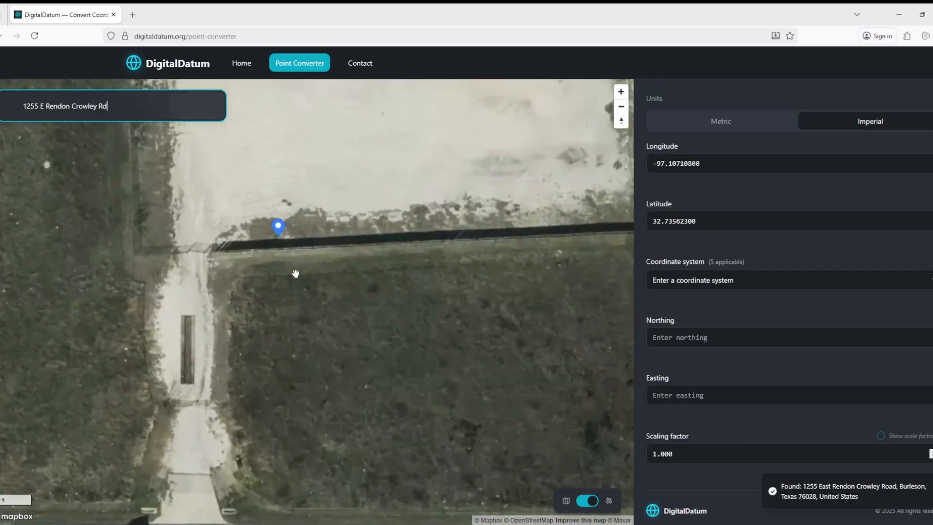
{"action": "scroll", "coordinate": [296, 272], "scroll_direction": "down", "scroll_amount": 5}
{"action": "left_click", "coordinate": [349, 212]}
{"action": "left_click_drag", "start_coordinate": [349, 212], "coordinate": [358, 263]}
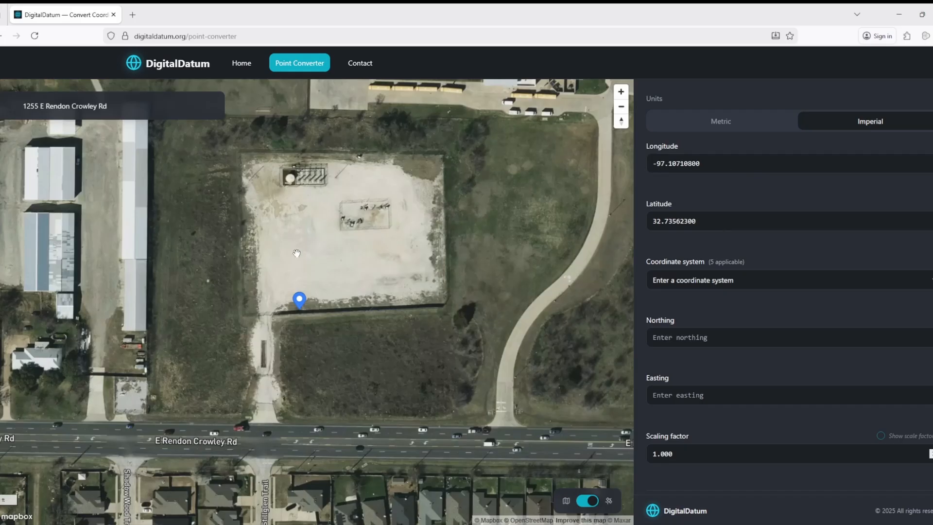
{"action": "left_click", "coordinate": [312, 245]}
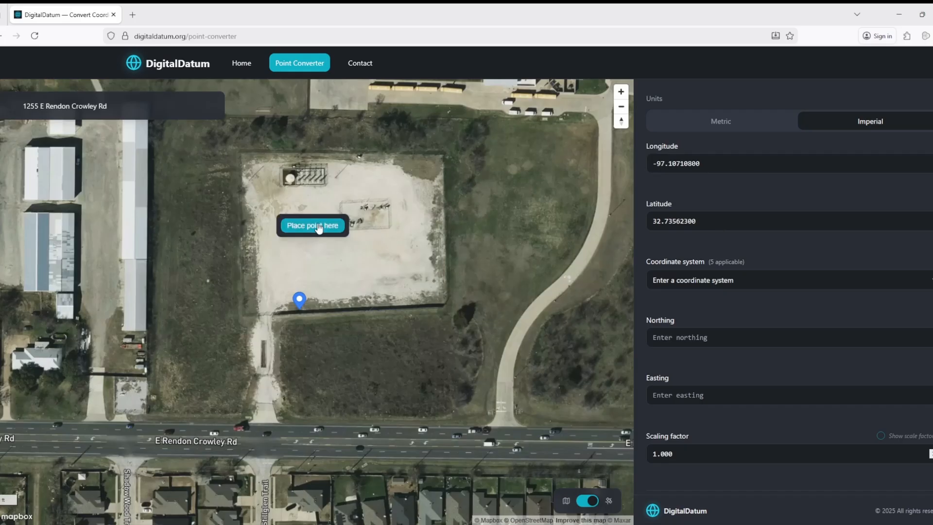
{"action": "left_click", "coordinate": [319, 226]}
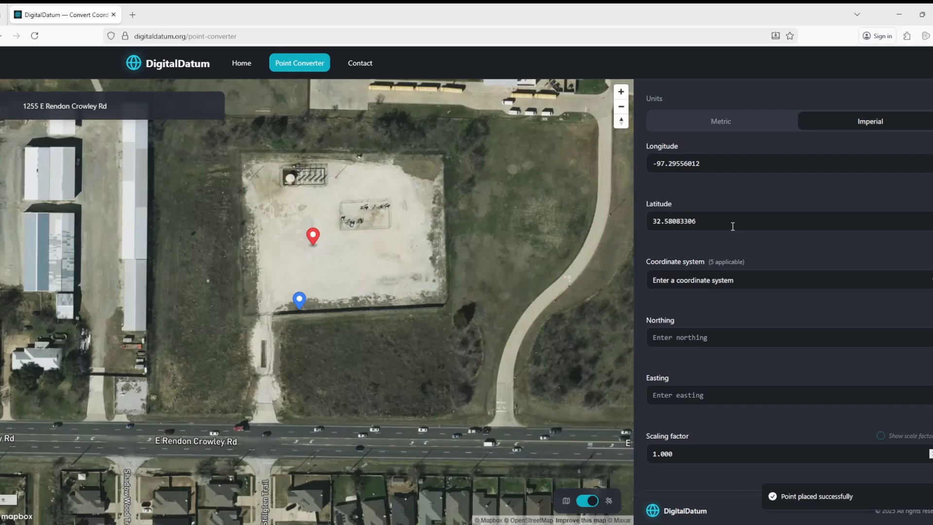
Step: Apply EPSG:2276, accepting Northing 6896379.001 and Easting 2339479.928
{"action": "left_click", "coordinate": [738, 280]}
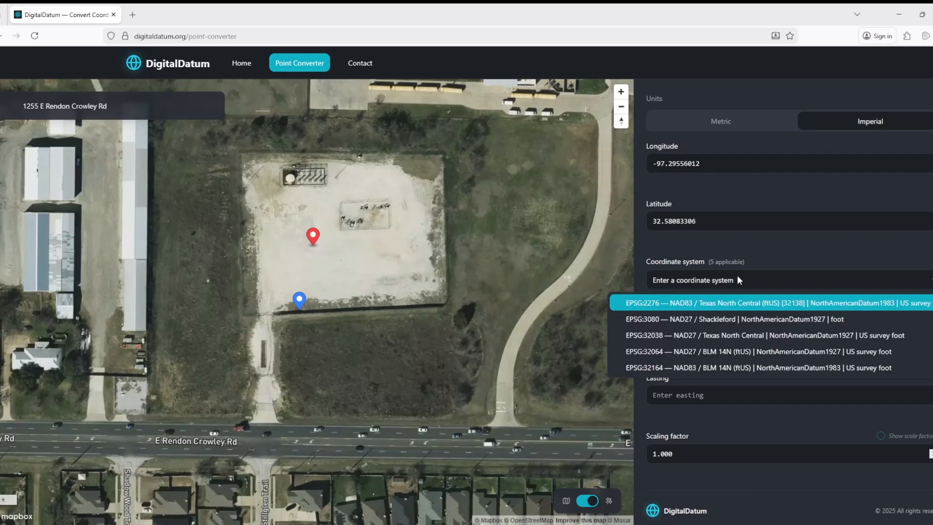
{"action": "left_click", "coordinate": [704, 305]}
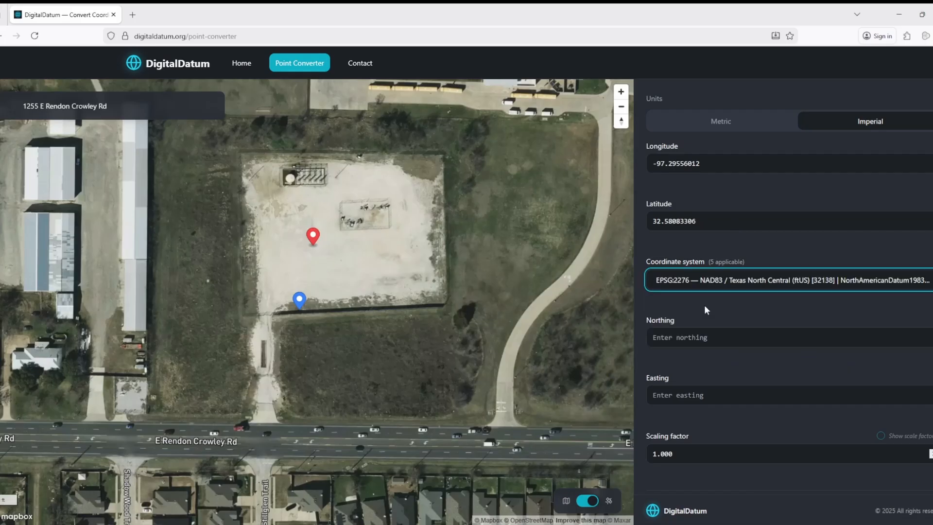
{"action": "left_click", "coordinate": [731, 358]}
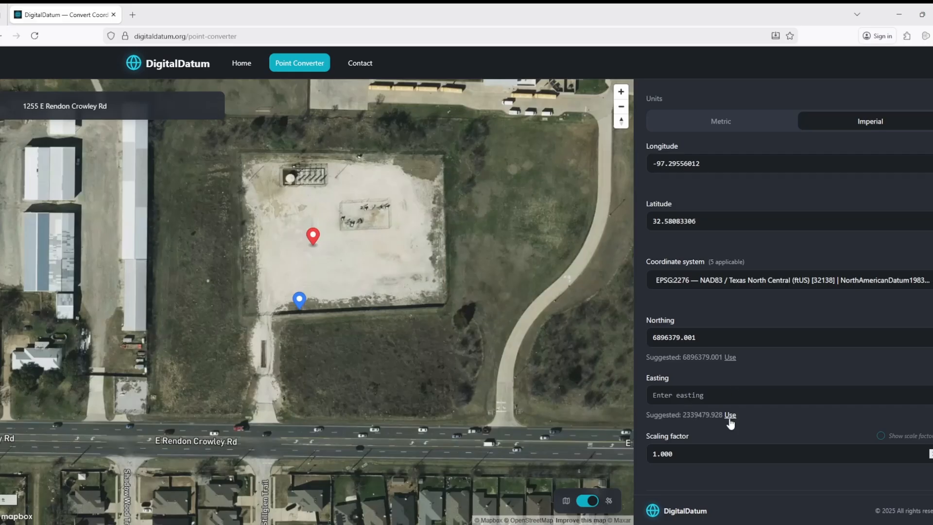
{"action": "left_click", "coordinate": [730, 416]}
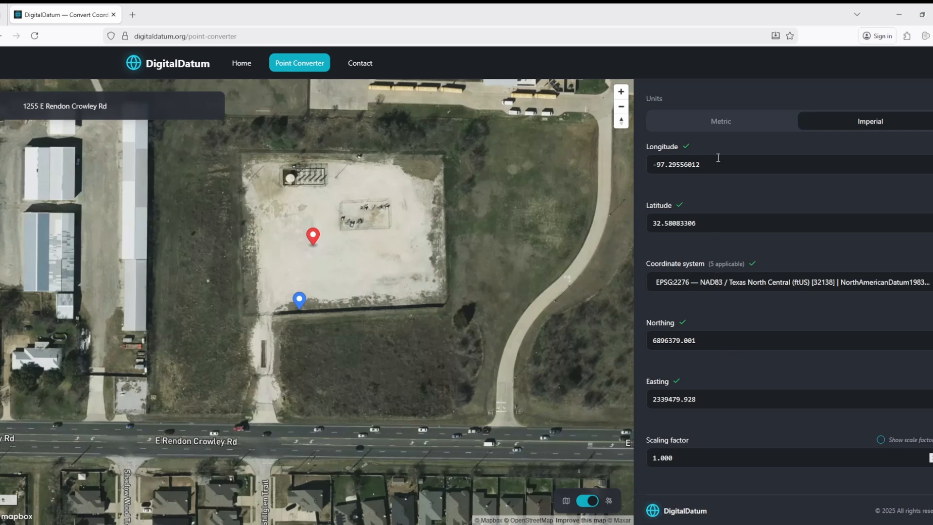
{"action": "left_click_drag", "start_coordinate": [700, 164], "coordinate": [673, 166]}
{"action": "key", "text": "BackSpace"}
{"action": "key", "text": "BackSpace"}
{"action": "left_click_drag", "start_coordinate": [707, 223], "coordinate": [668, 227]}
{"action": "key", "text": "BackSpace"}
{"action": "key", "text": "BackSpace"}
{"action": "key", "text": "Tab"}
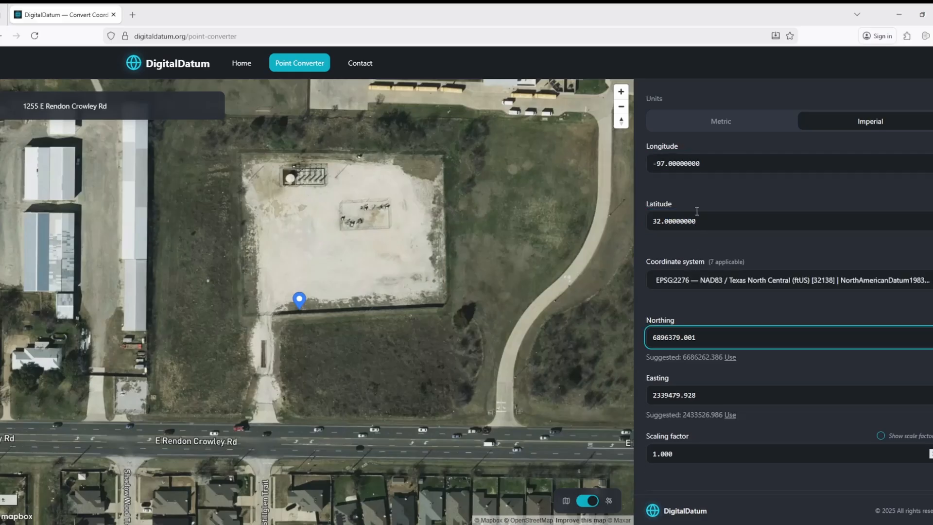
{"action": "left_click", "coordinate": [734, 185]}
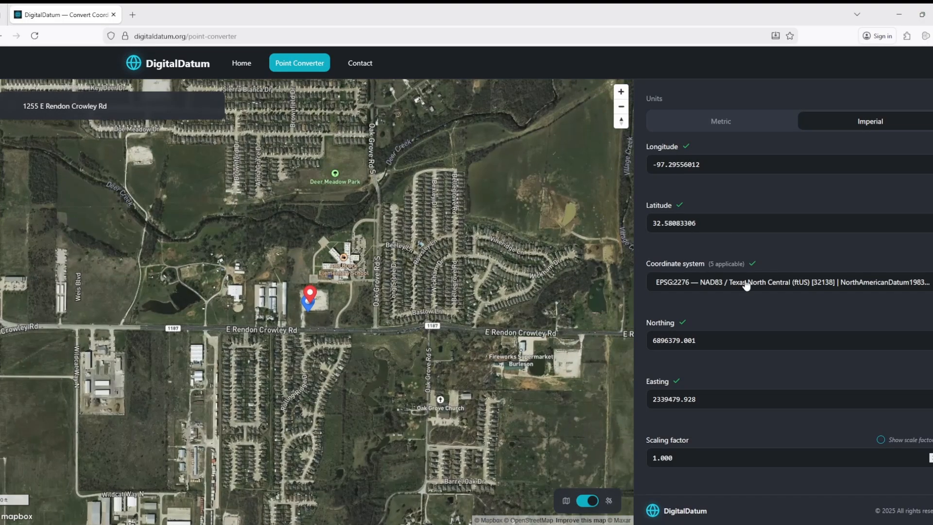
{"action": "left_click_drag", "start_coordinate": [696, 341], "coordinate": [640, 343]}
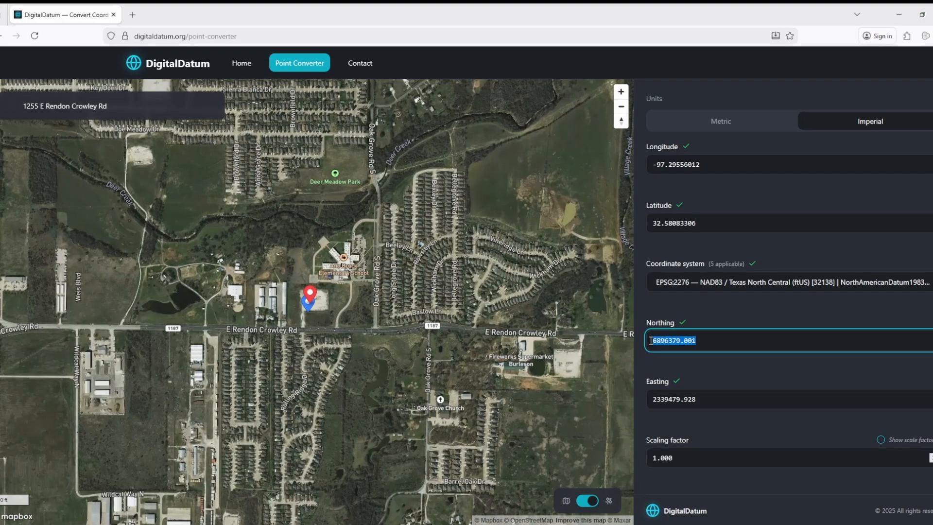
{"action": "key", "text": "BackSpace"}
{"action": "left_click", "coordinate": [649, 397]}
{"action": "key", "text": "ctrl+a"}
{"action": "key", "text": "BackSpace"}
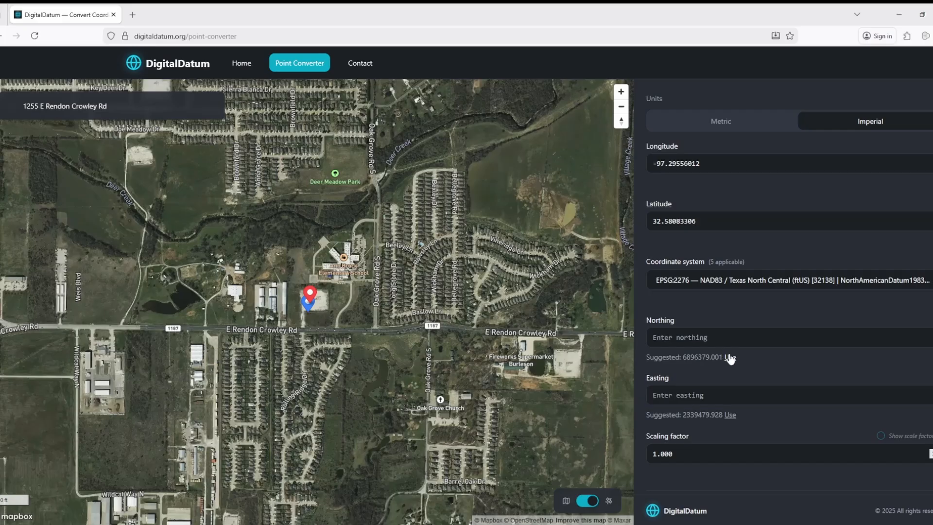
{"action": "left_click", "coordinate": [731, 358]}
{"action": "left_click", "coordinate": [731, 415]}
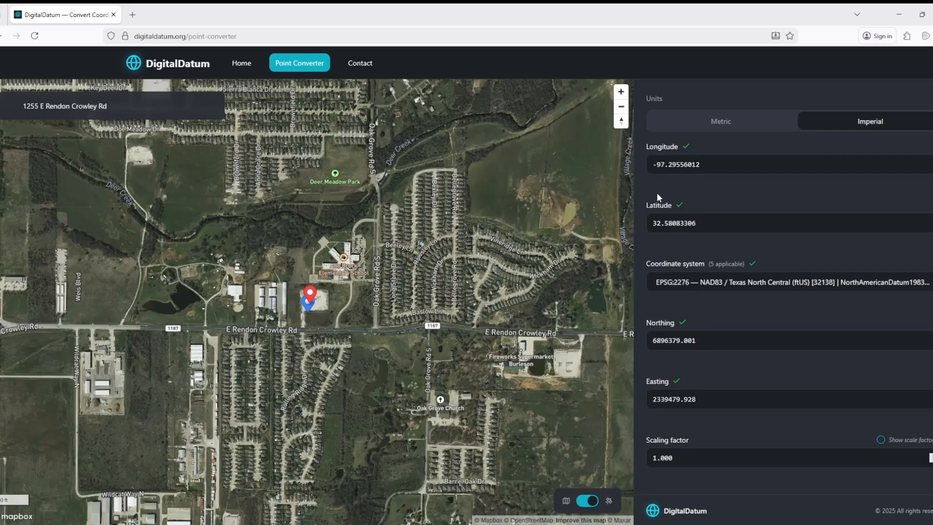
{"action": "left_click", "coordinate": [742, 287]}
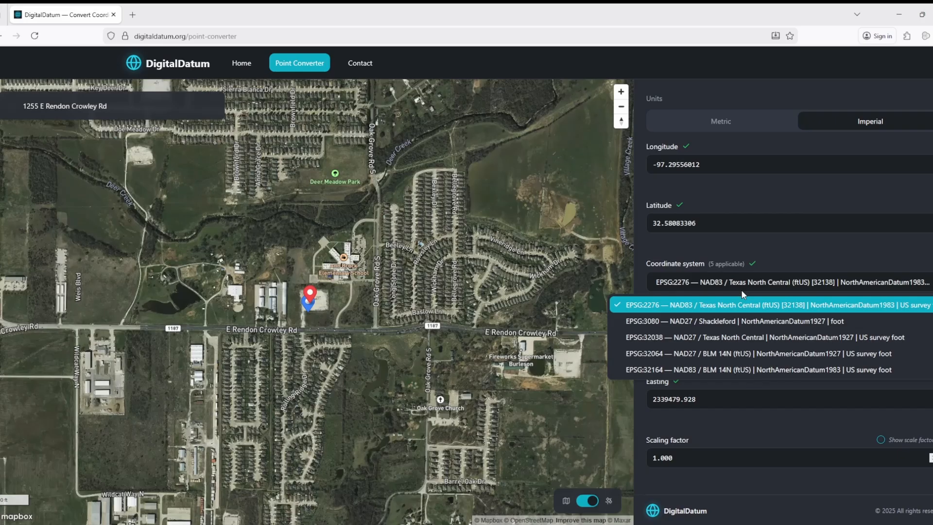
{"action": "left_click", "coordinate": [707, 355]}
{"action": "left_click", "coordinate": [705, 284]}
{"action": "left_click", "coordinate": [710, 368]}
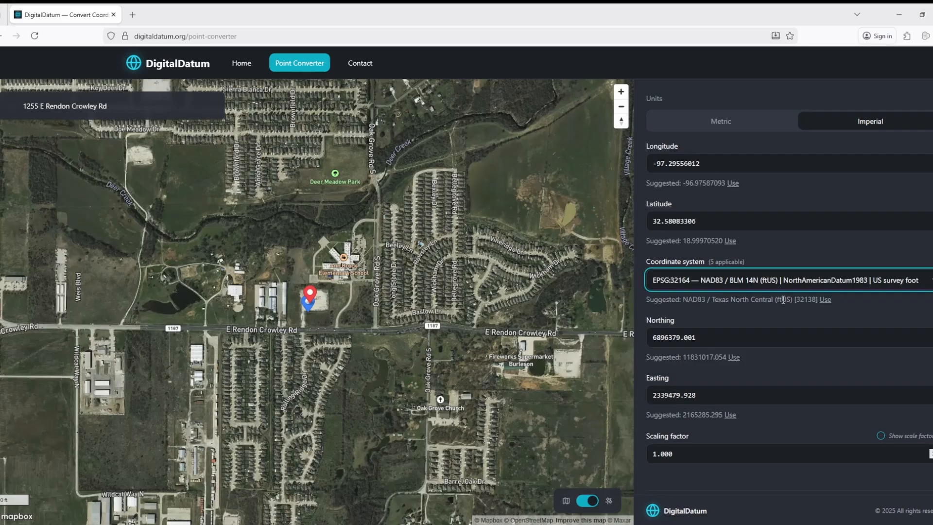
{"action": "left_click", "coordinate": [825, 300]}
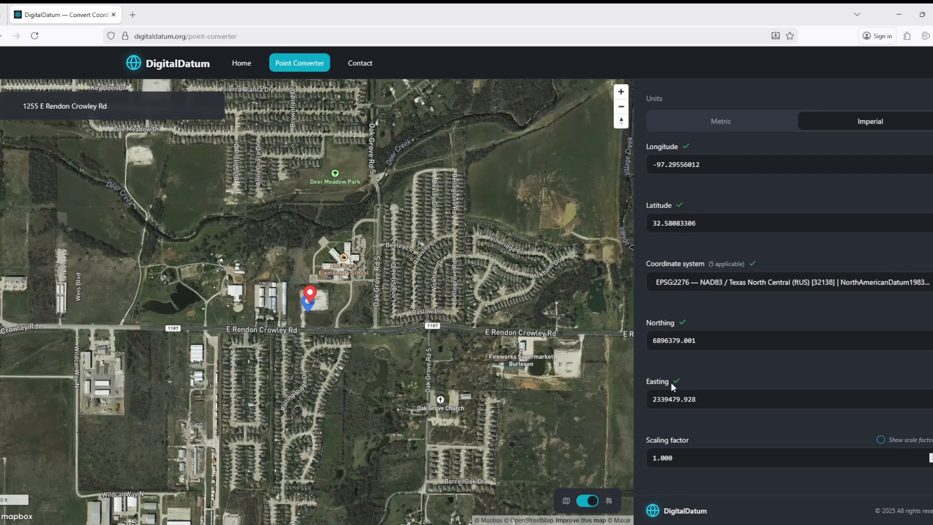
Step: Edit the scaling factor value and turn on showing the scale factor
{"action": "left_click", "coordinate": [695, 462]}
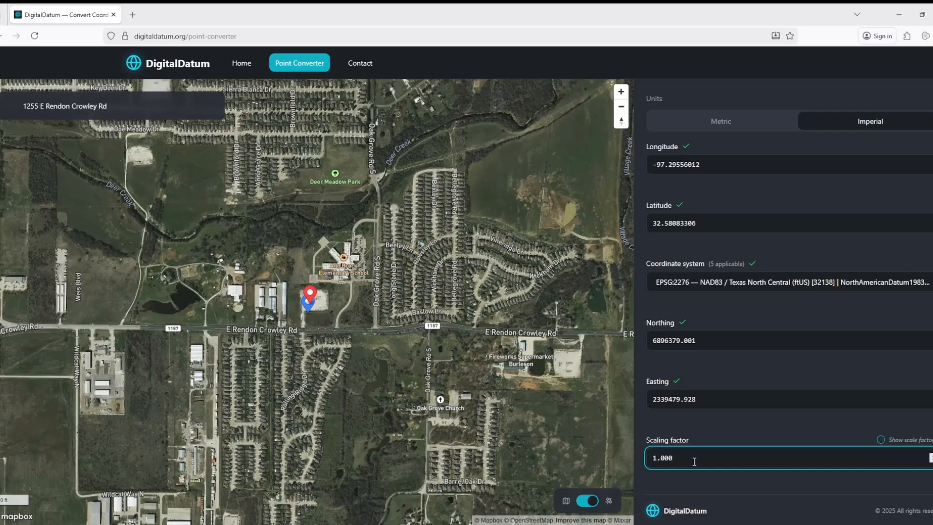
{"action": "type", "text": "12"}
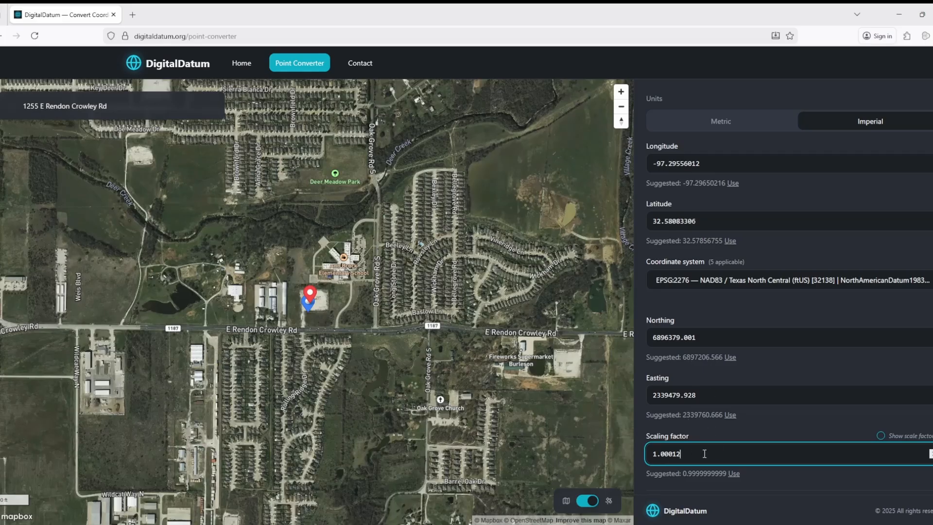
{"action": "left_click", "coordinate": [881, 436]}
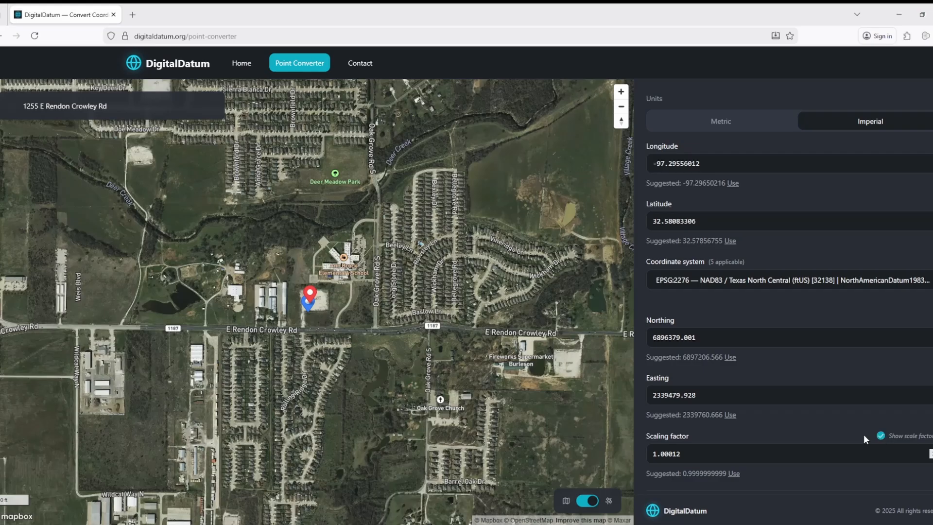
{"action": "scroll", "coordinate": [359, 214], "scroll_direction": "down", "scroll_amount": 5}
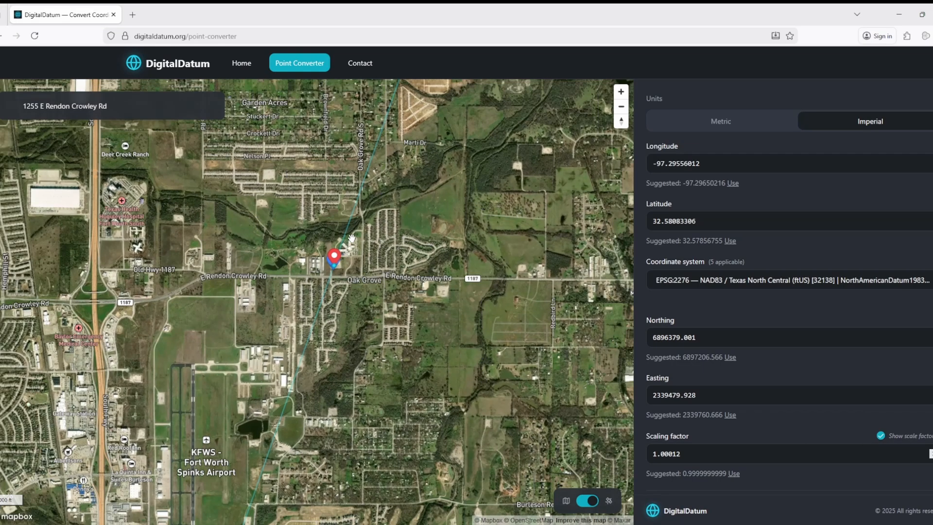
{"action": "scroll", "coordinate": [367, 185], "scroll_direction": "up", "scroll_amount": 4}
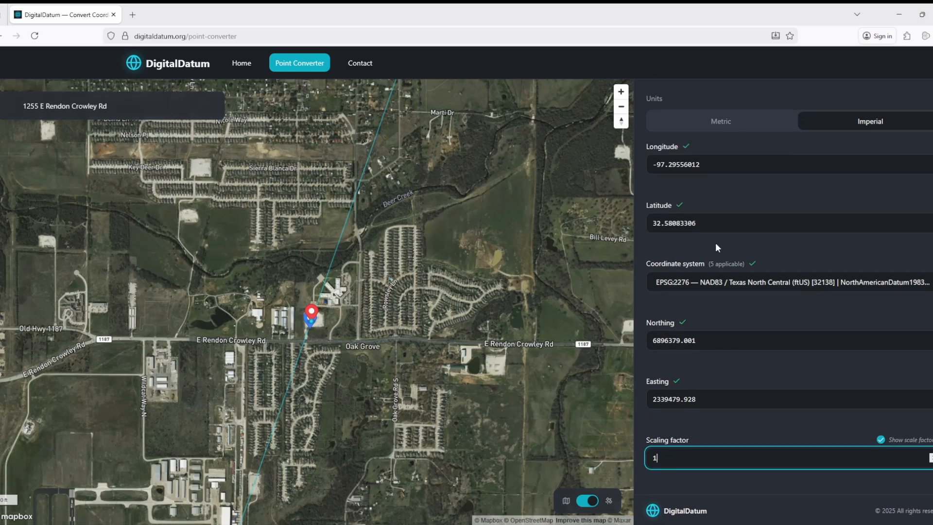
{"action": "scroll", "coordinate": [715, 243], "scroll_direction": "down", "scroll_amount": 3}
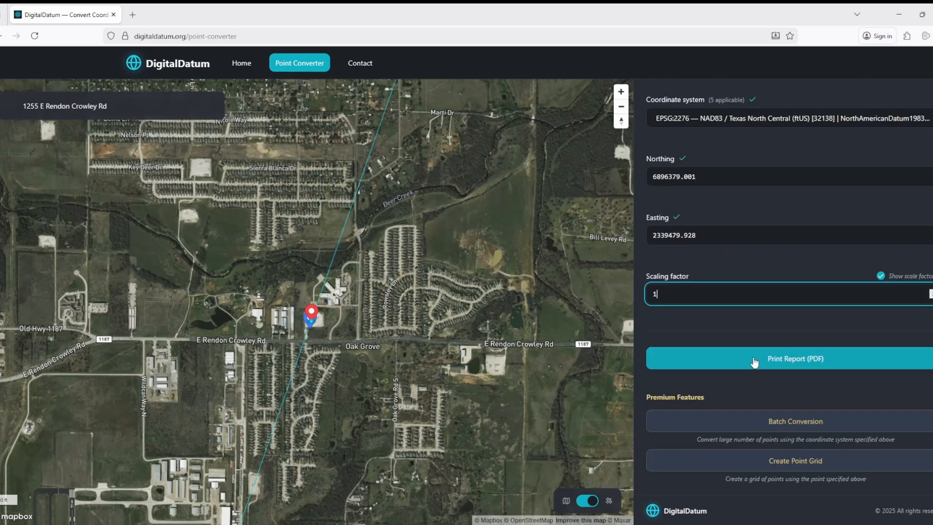
Step: Generate the PDF coordinate report, scroll through it, then close its tab
{"action": "left_click", "coordinate": [763, 361]}
{"action": "scroll", "coordinate": [474, 139], "scroll_direction": "down", "scroll_amount": 4}
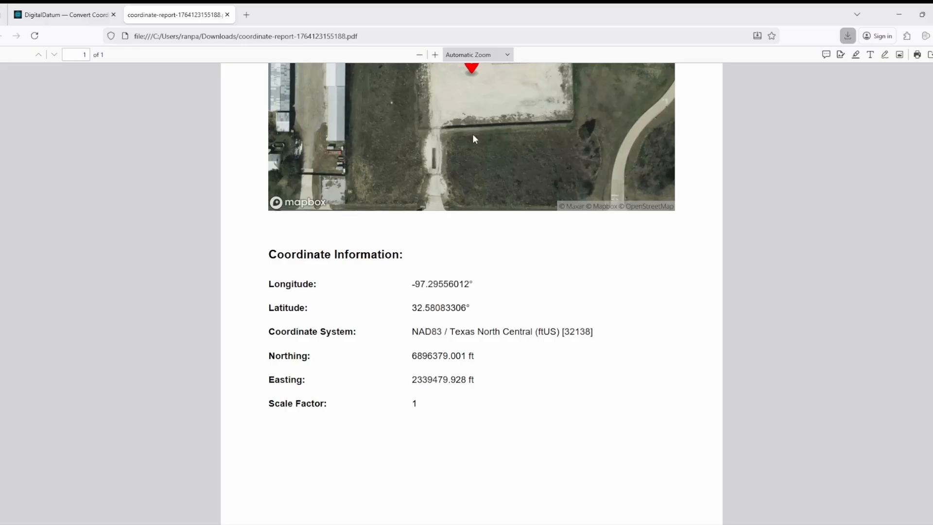
{"action": "scroll", "coordinate": [474, 138], "scroll_direction": "up", "scroll_amount": 3}
{"action": "key", "text": "ctrl+w"}
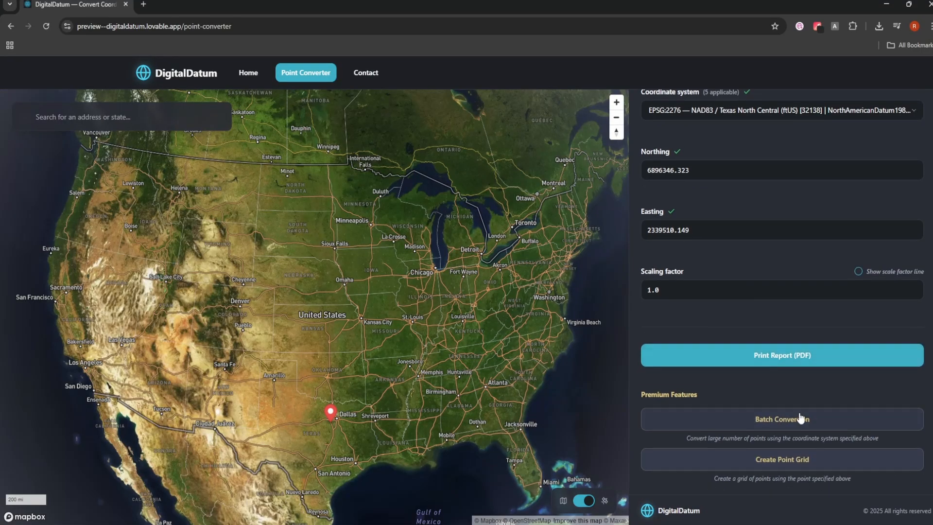
Step: Upload grid_points_input short.csv to Batch Conversion and enable 'Add elevations from Google'
{"action": "left_click", "coordinate": [802, 418]}
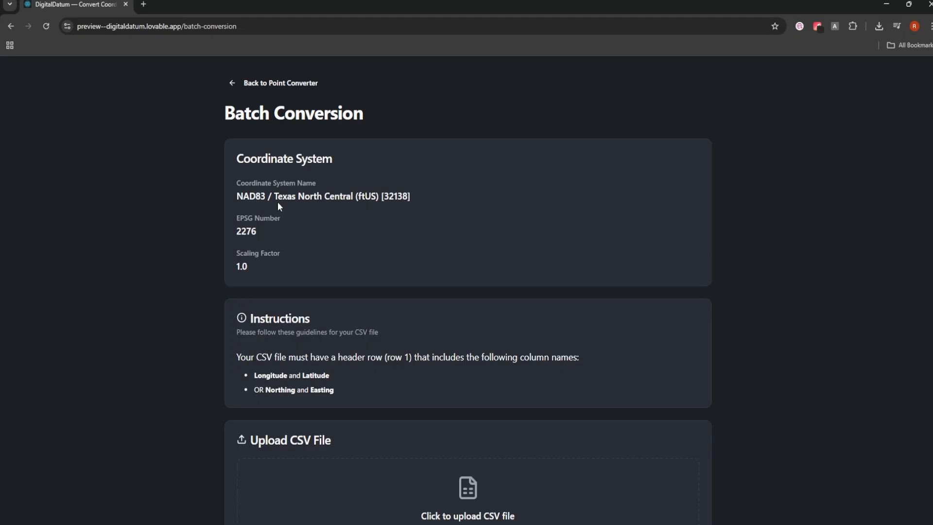
{"action": "scroll", "coordinate": [298, 209], "scroll_direction": "down", "scroll_amount": 3}
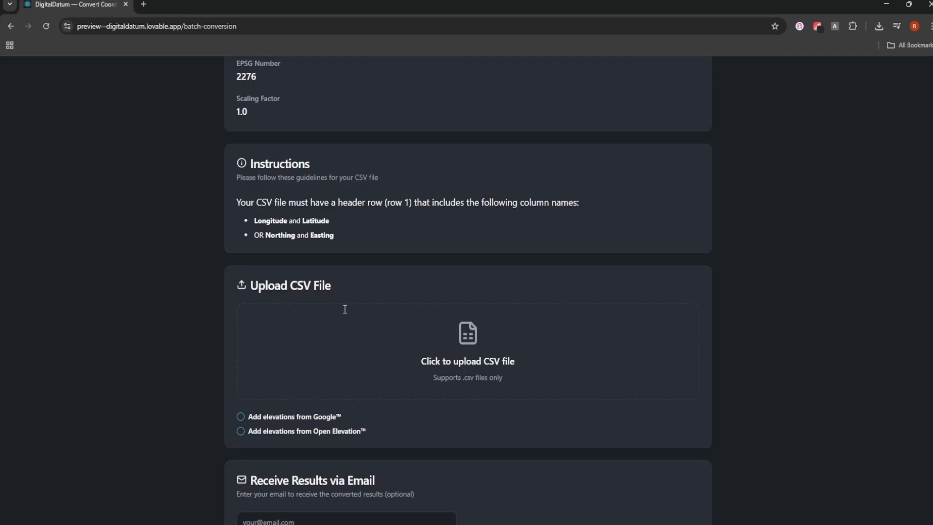
{"action": "left_click", "coordinate": [495, 524]}
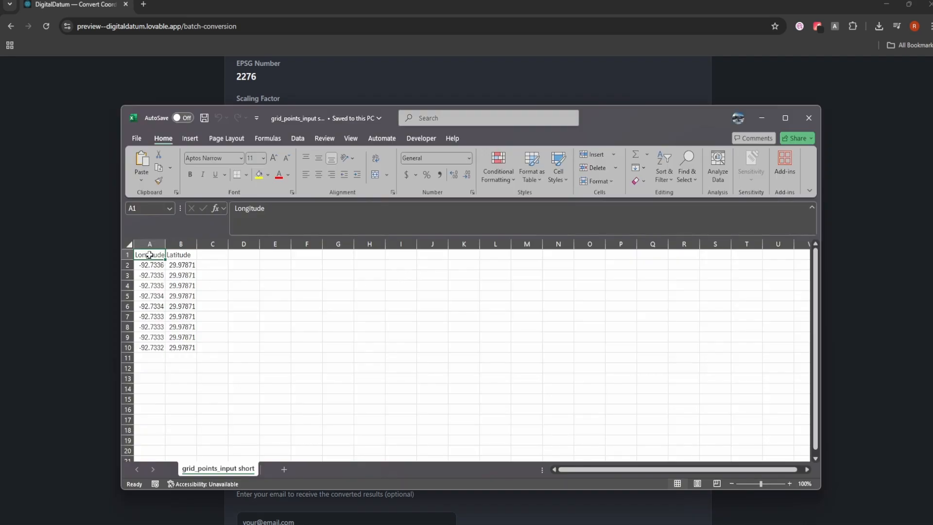
{"action": "left_click", "coordinate": [760, 117]}
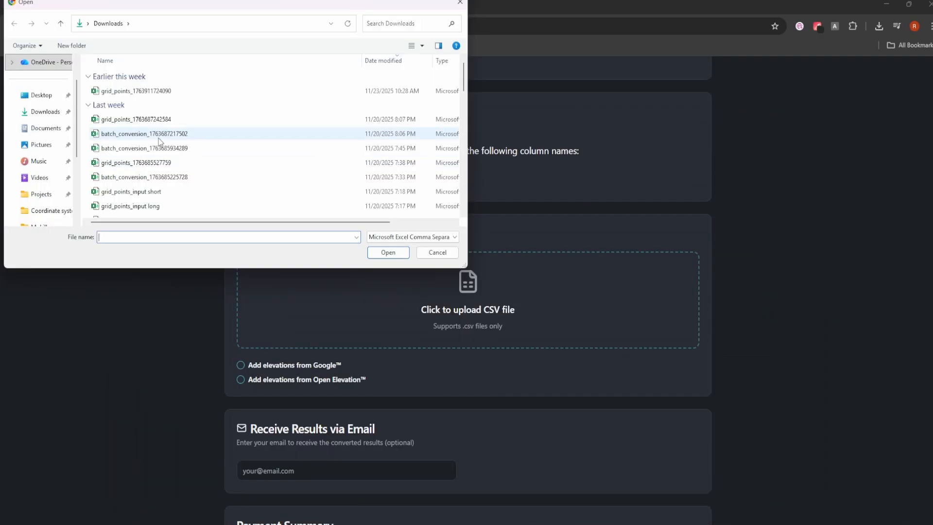
{"action": "scroll", "coordinate": [197, 97], "scroll_direction": "down", "scroll_amount": 3}
{"action": "scroll", "coordinate": [204, 105], "scroll_direction": "up", "scroll_amount": 1}
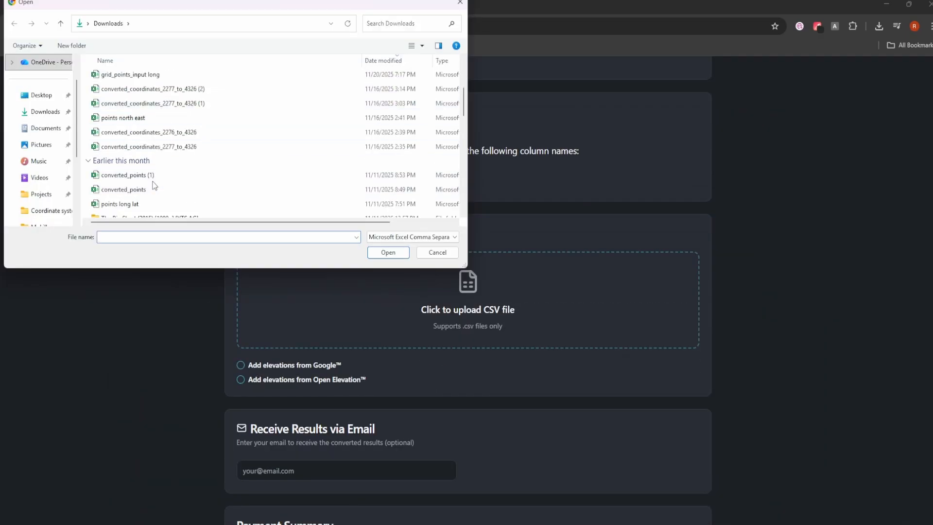
{"action": "scroll", "coordinate": [155, 145], "scroll_direction": "up", "scroll_amount": 2}
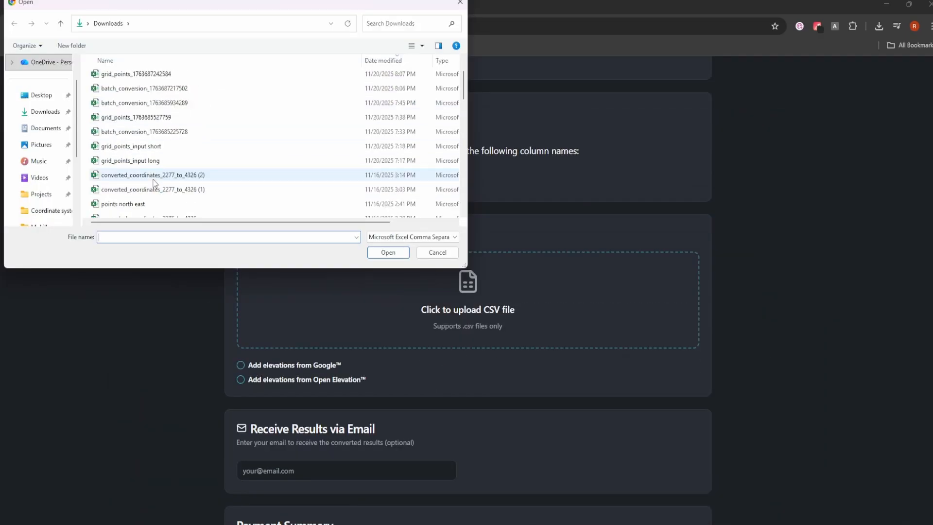
{"action": "double_click", "coordinate": [170, 147]}
{"action": "scroll", "coordinate": [244, 214], "scroll_direction": "down", "scroll_amount": 3}
{"action": "left_click", "coordinate": [244, 213]}
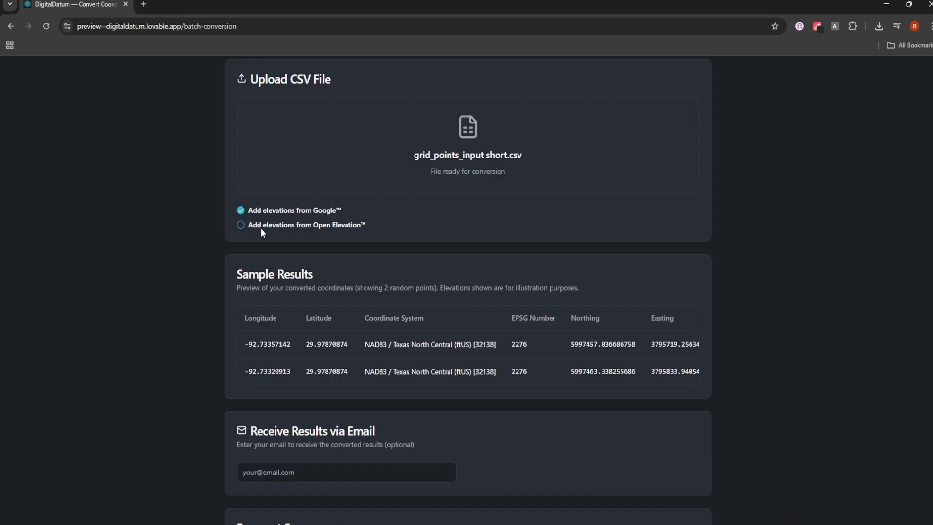
Step: Enable 'Add elevations from Open Elevation' and pay the $0.59 total through Stripe checkout
{"action": "left_click", "coordinate": [241, 226]}
{"action": "scroll", "coordinate": [353, 282], "scroll_direction": "down", "scroll_amount": 2}
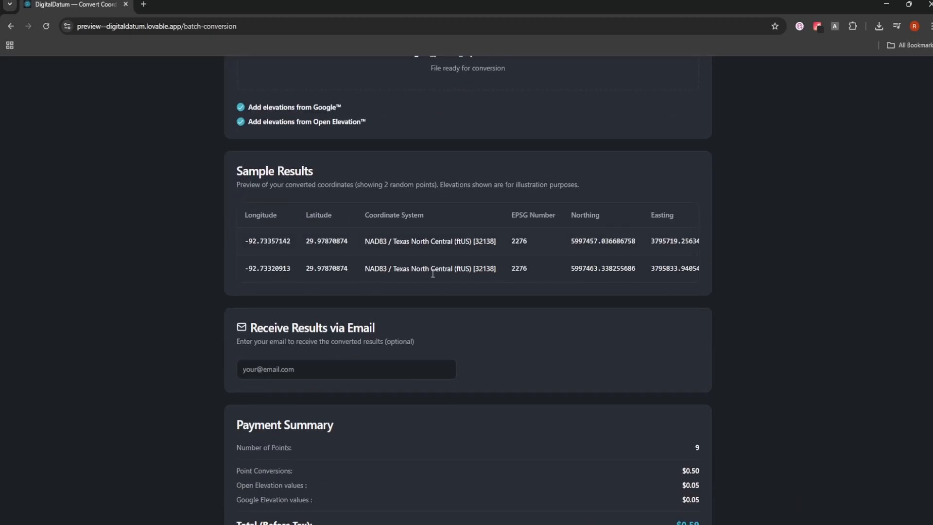
{"action": "left_click_drag", "start_coordinate": [353, 280], "coordinate": [529, 290]}
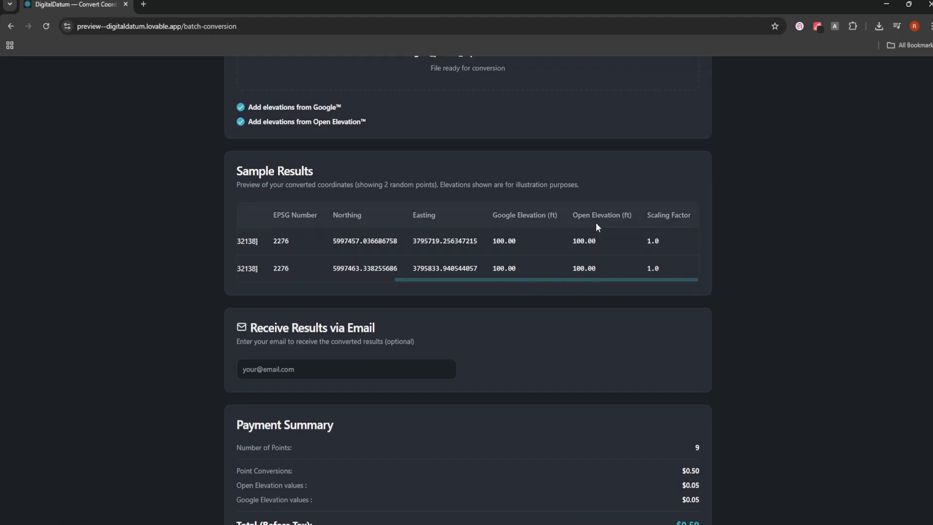
{"action": "scroll", "coordinate": [485, 279], "scroll_direction": "down", "scroll_amount": 2}
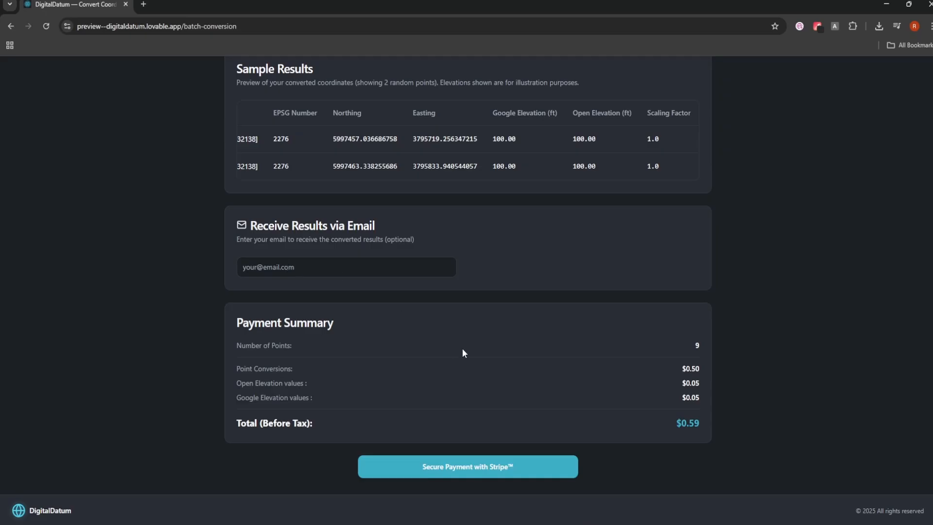
{"action": "left_click", "coordinate": [485, 469]}
{"action": "left_click", "coordinate": [608, 223]}
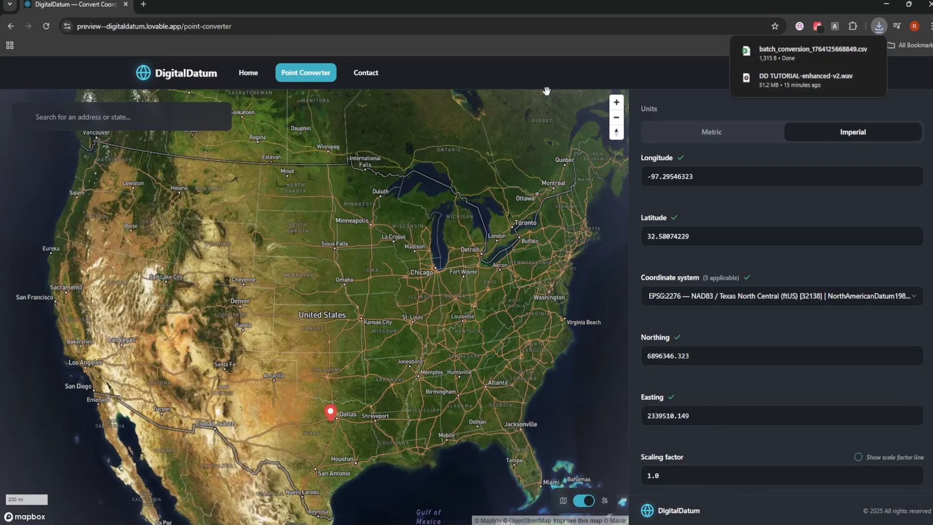
Step: Open batch_conversion CSV in Excel and autofit columns G and H for both elevation headers
{"action": "mouse_move", "coordinate": [812, 52]}
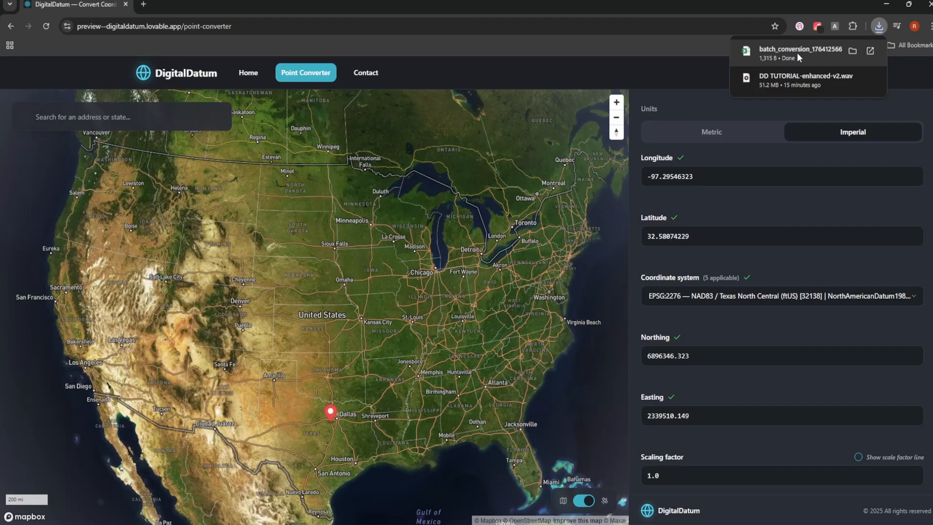
{"action": "left_click", "coordinate": [798, 52]}
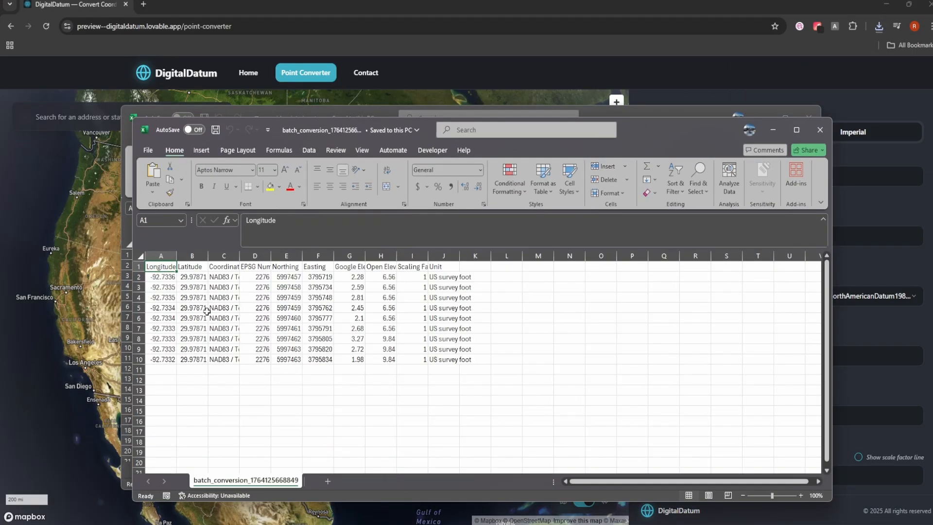
{"action": "left_click_drag", "start_coordinate": [318, 119], "coordinate": [439, 130]}
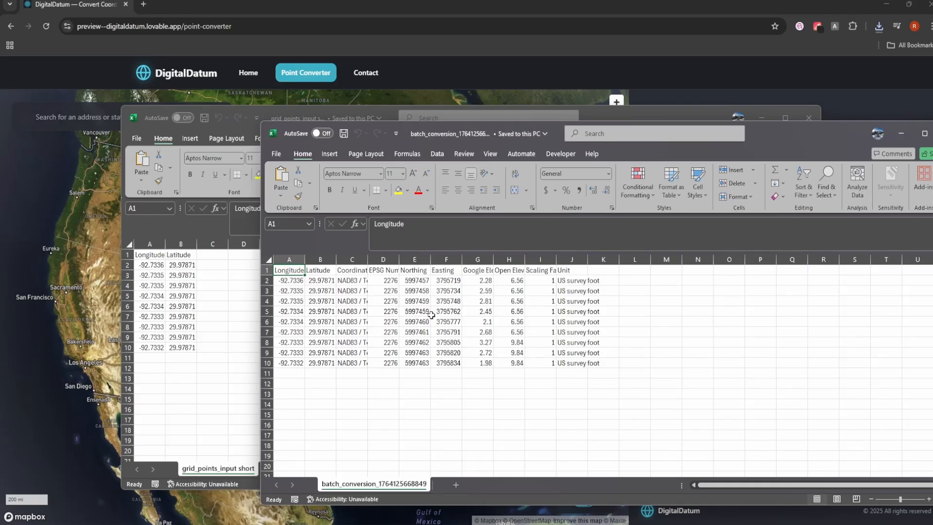
{"action": "double_click", "coordinate": [495, 258]}
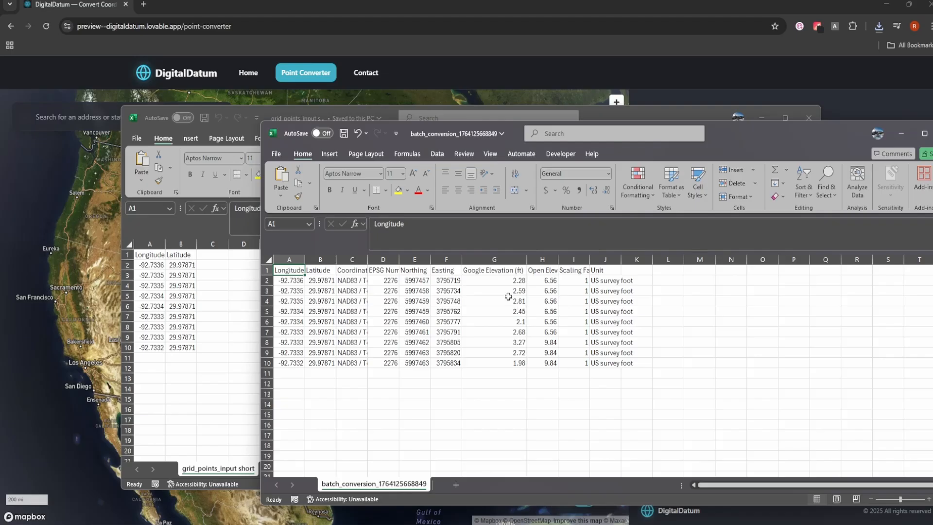
{"action": "double_click", "coordinate": [558, 259]}
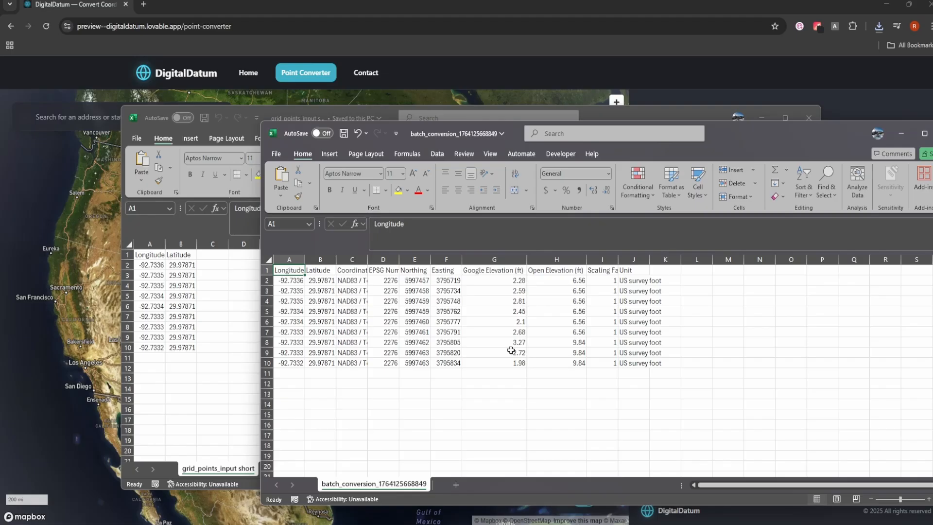
{"action": "left_click_drag", "start_coordinate": [904, 127], "coordinate": [798, 127]}
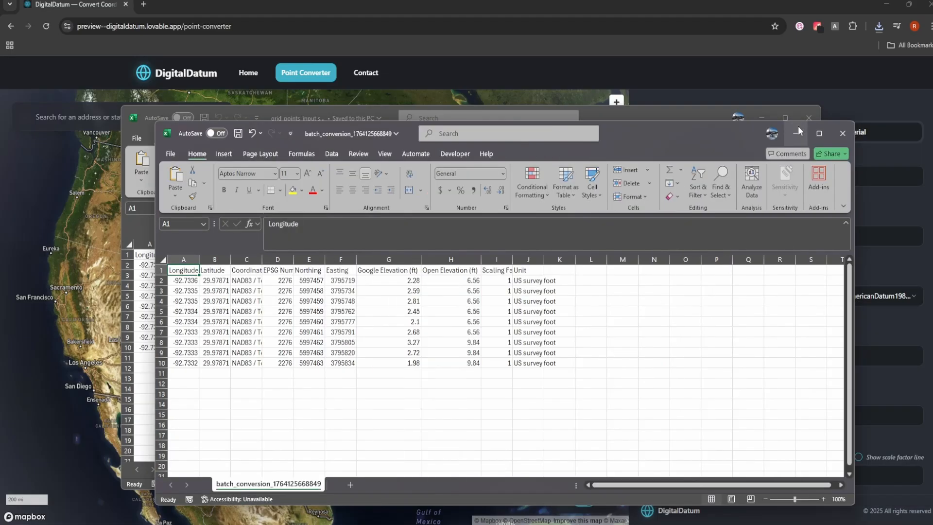
Step: Open the point grid page and set a 1000 × 1000 ft grid at 1 point every 14 ft
{"action": "left_click", "coordinate": [799, 131]}
{"action": "scroll", "coordinate": [705, 259], "scroll_direction": "down", "scroll_amount": 4}
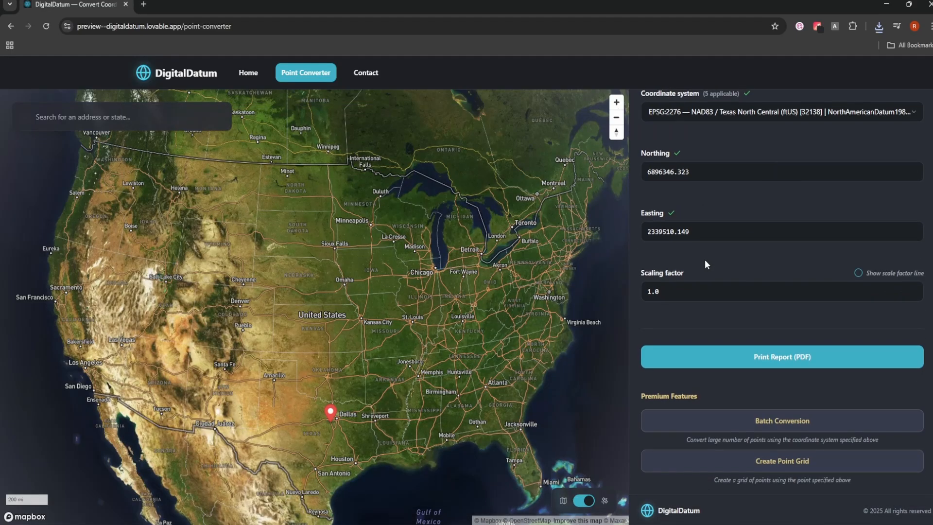
{"action": "left_click", "coordinate": [797, 463]}
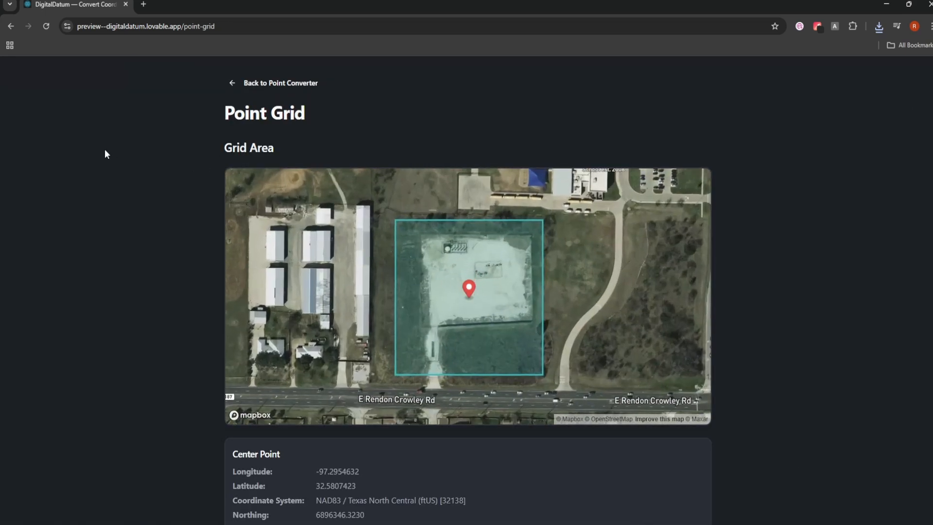
{"action": "scroll", "coordinate": [525, 254], "scroll_direction": "down", "scroll_amount": 3}
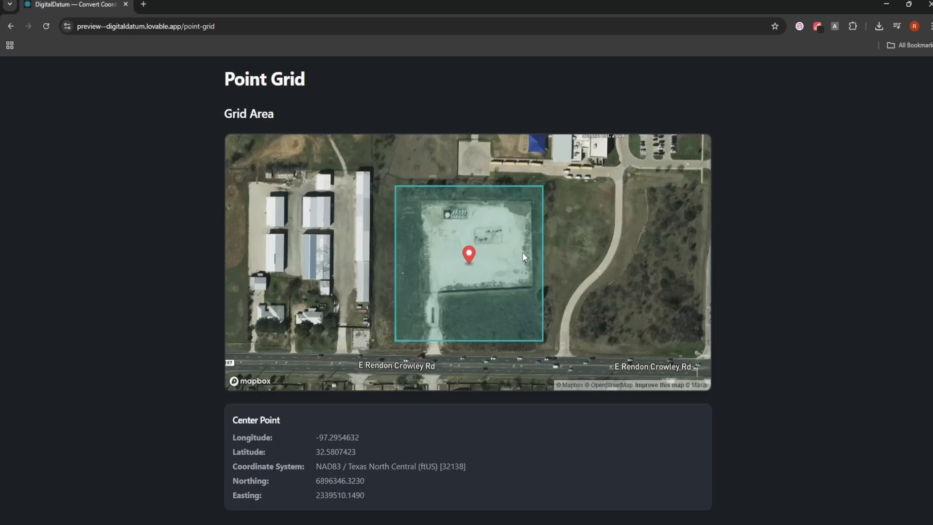
{"action": "left_click_drag", "start_coordinate": [275, 421], "coordinate": [305, 421]}
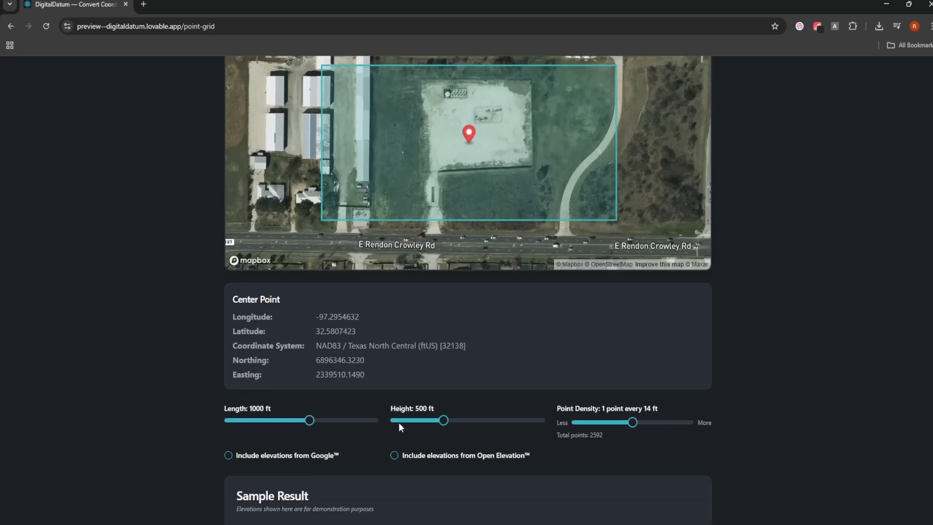
{"action": "left_click_drag", "start_coordinate": [444, 421], "coordinate": [476, 430]}
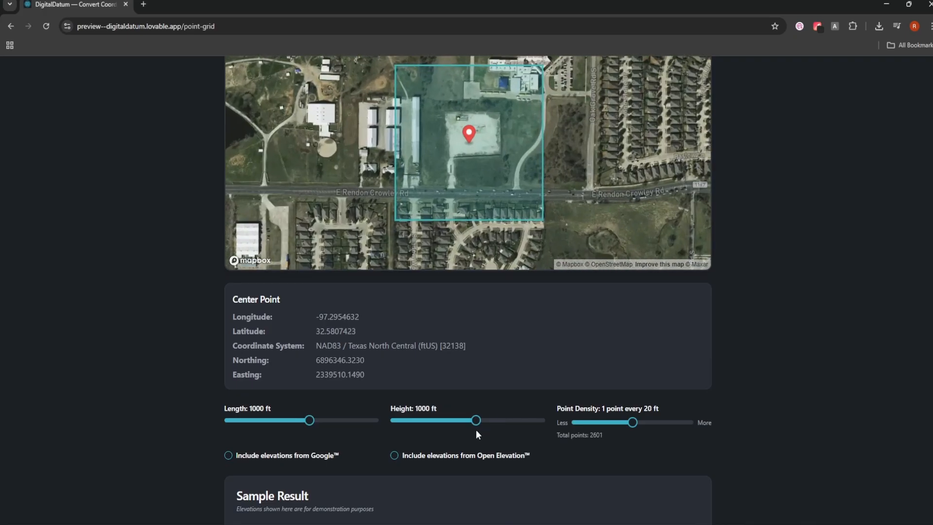
{"action": "left_click_drag", "start_coordinate": [631, 427], "coordinate": [697, 423]}
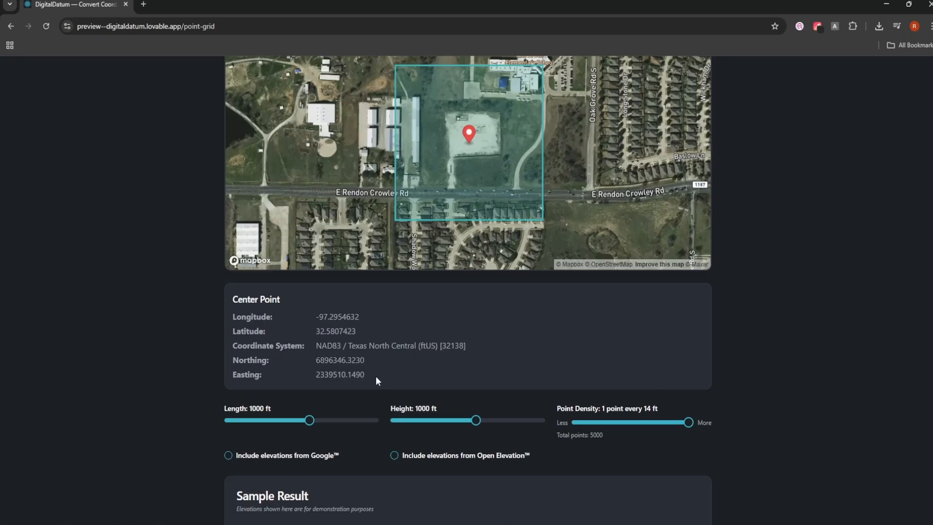
Step: Include Open Elevation values in the 5,000-point grid and start the $4.80 checkout
{"action": "scroll", "coordinate": [376, 378], "scroll_direction": "down", "scroll_amount": 2}
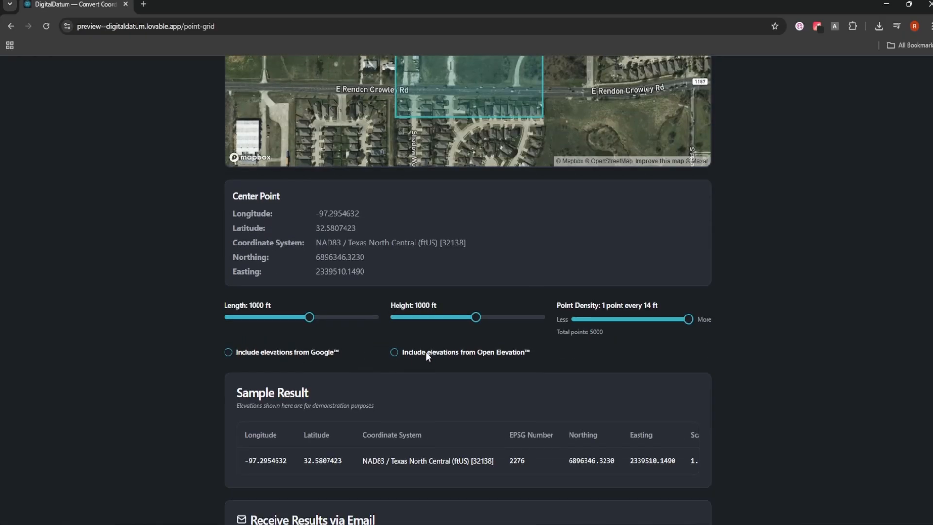
{"action": "left_click", "coordinate": [395, 354]}
{"action": "scroll", "coordinate": [412, 336], "scroll_direction": "down", "scroll_amount": 3}
{"action": "left_click_drag", "start_coordinate": [392, 317], "coordinate": [487, 318]}
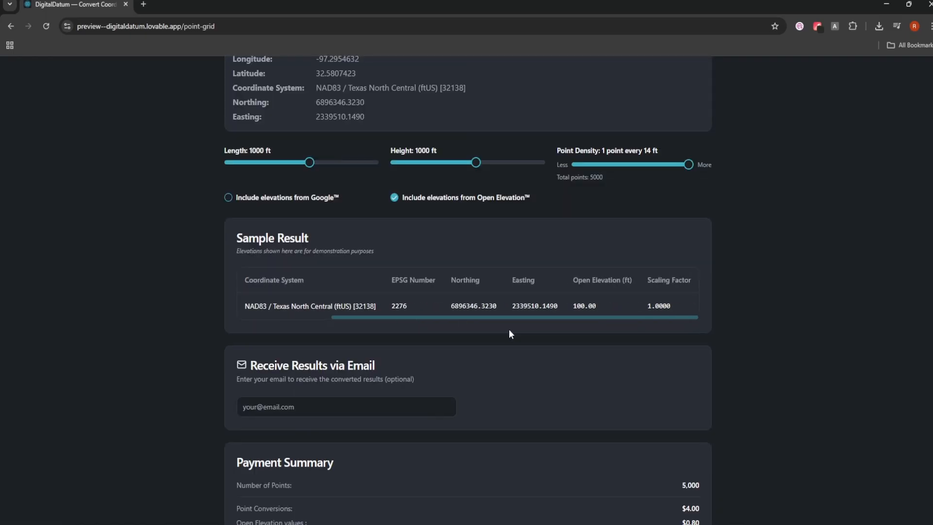
{"action": "left_click_drag", "start_coordinate": [542, 335], "coordinate": [298, 313]}
{"action": "scroll", "coordinate": [324, 307], "scroll_direction": "down", "scroll_amount": 3}
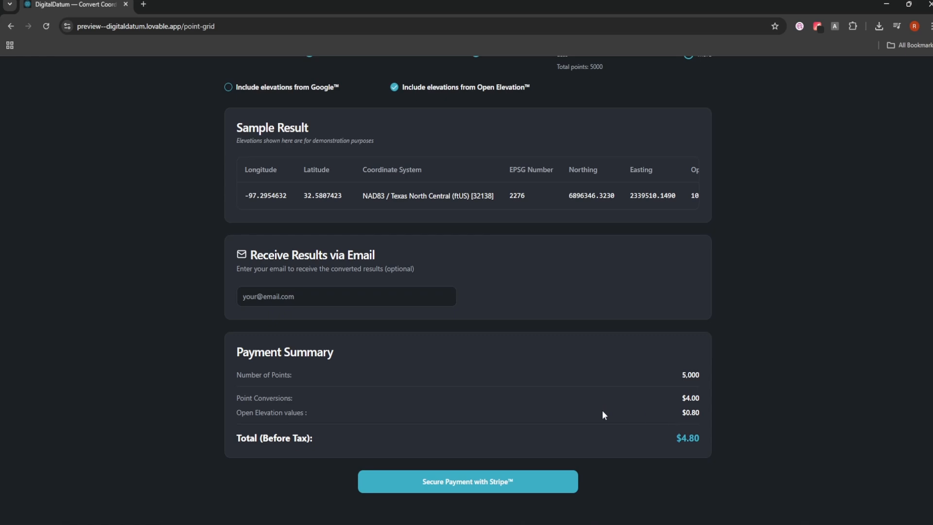
{"action": "left_click", "coordinate": [447, 481]}
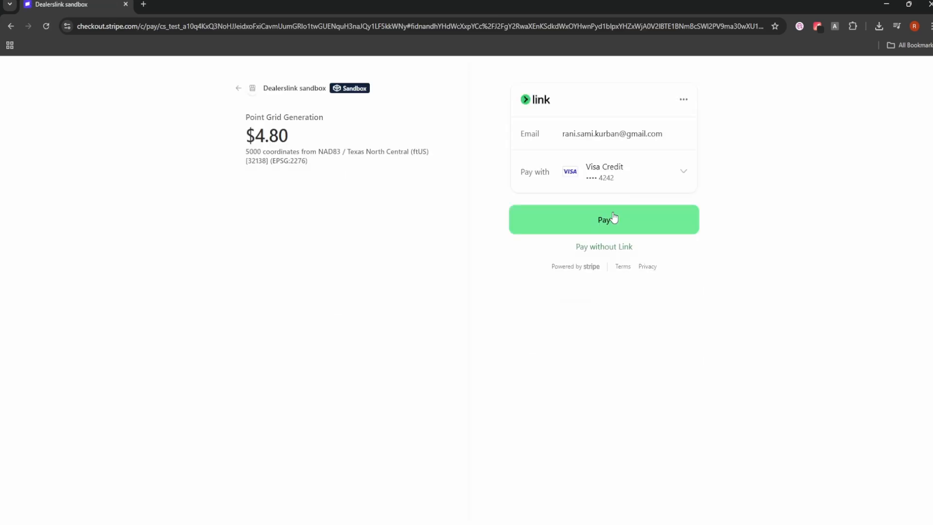
Step: Pay the $4.80 Stripe checkout and open the downloaded grid_points CSV in Excel
{"action": "left_click", "coordinate": [614, 218]}
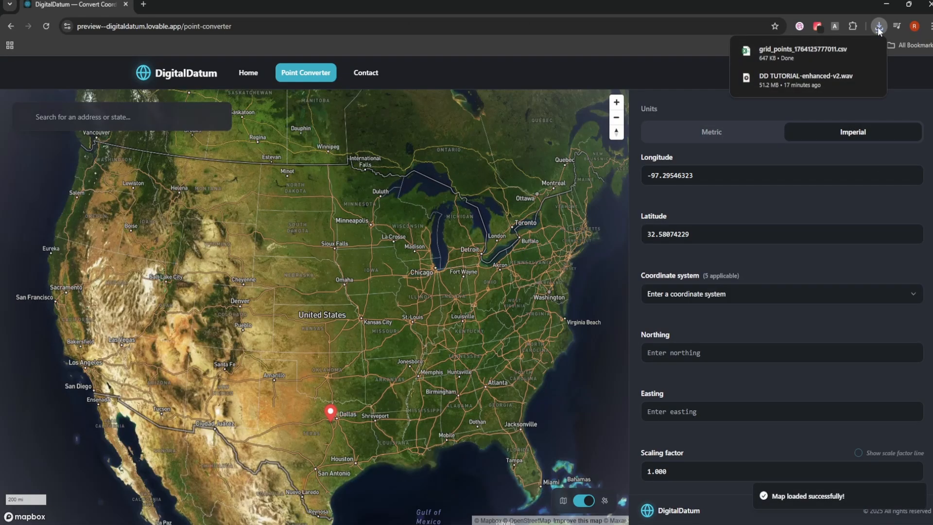
{"action": "left_click", "coordinate": [775, 57]}
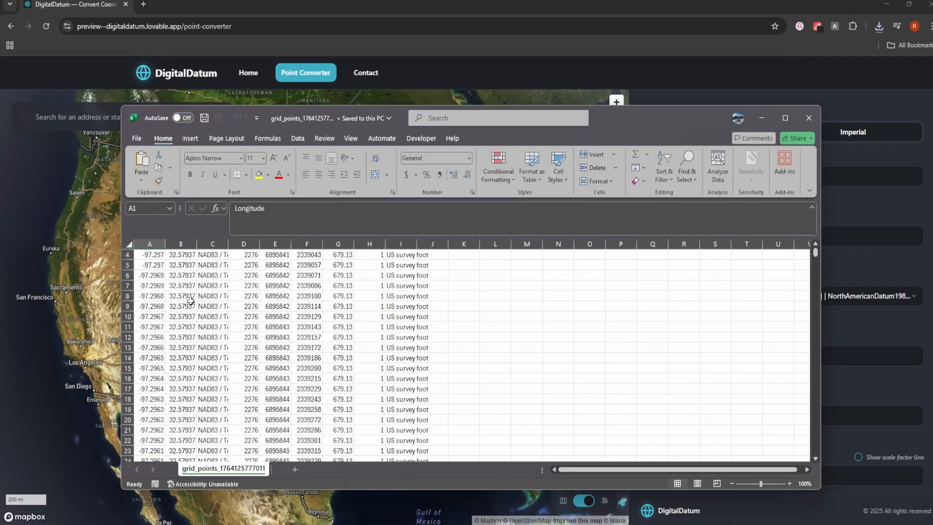